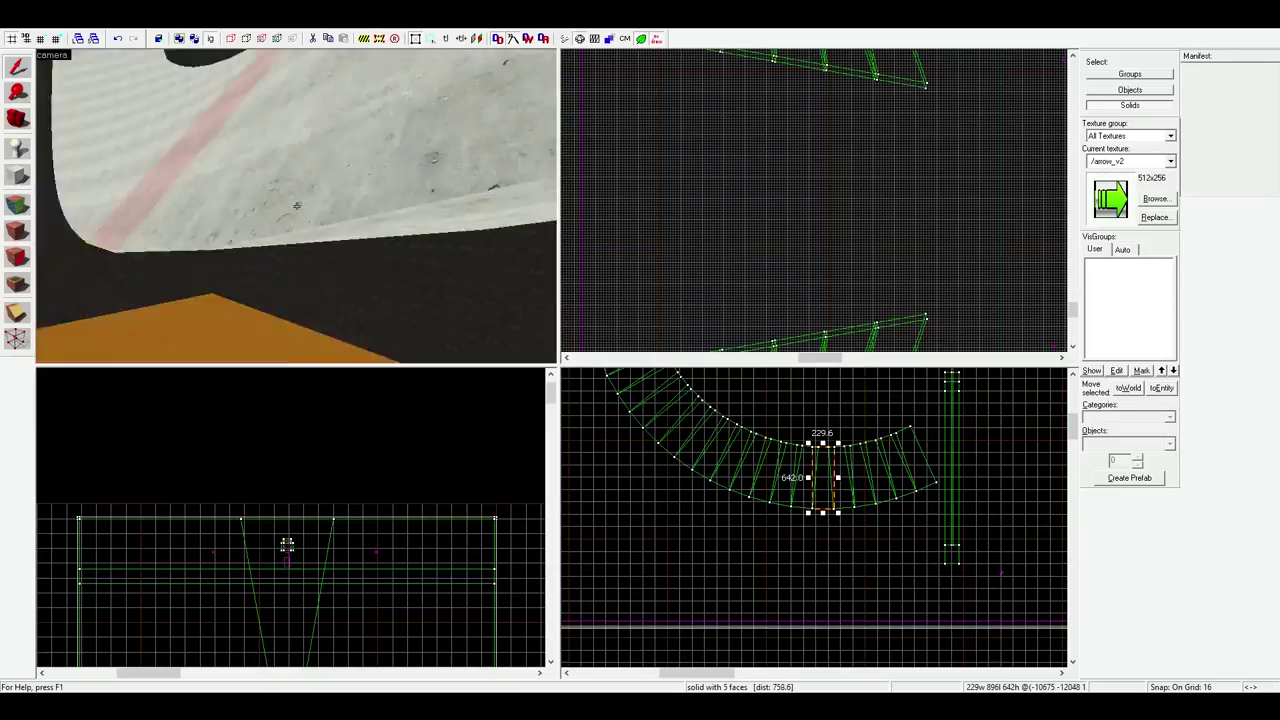
scroll(821, 492, up, 2)
scroll(823, 500, up, 2)
scroll(826, 505, up, 2)
scroll(826, 505, up, 2)
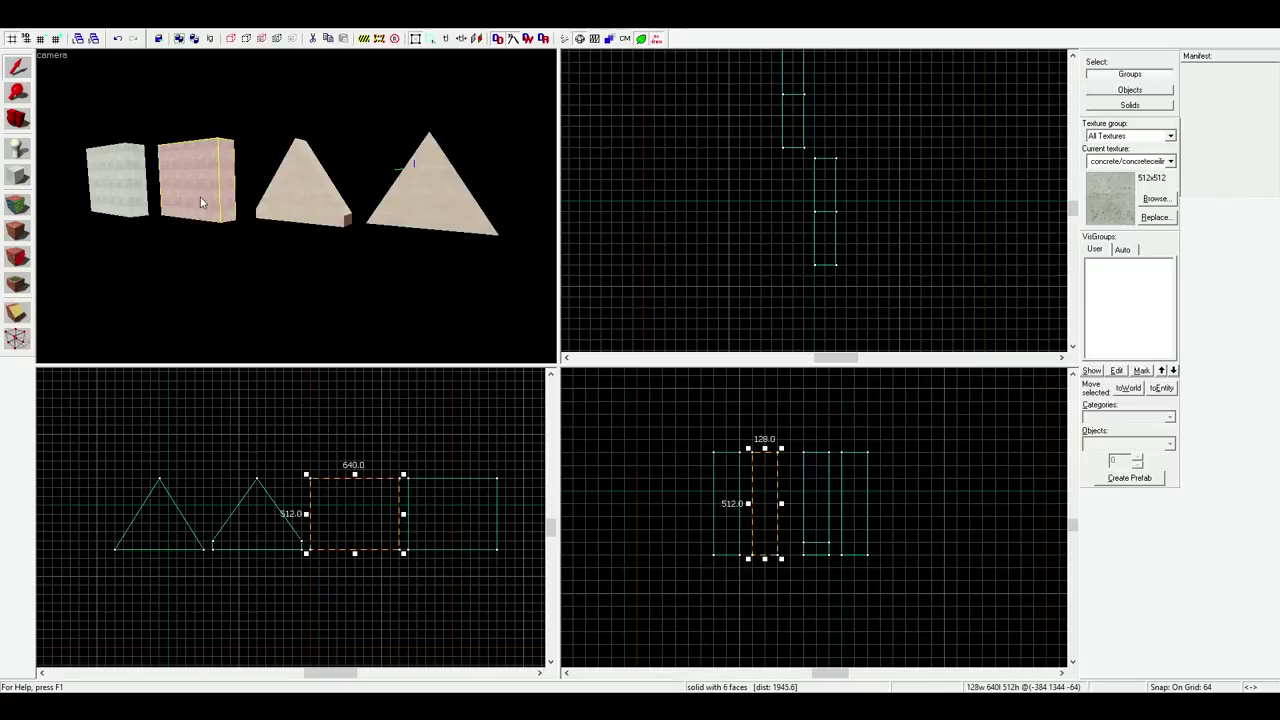
scroll(354, 485, up, 3)
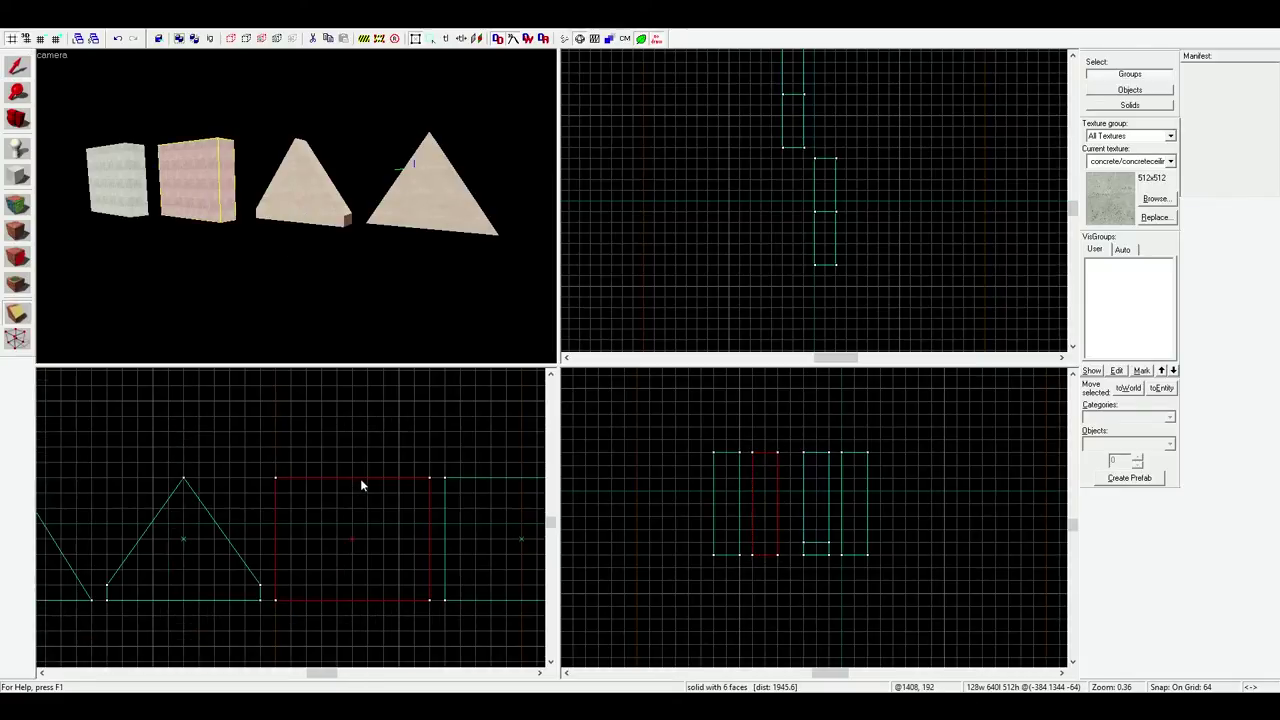
Clip the box along a diagonal line, leaving a triangular wedge segment
drag(352, 478, 436, 610)
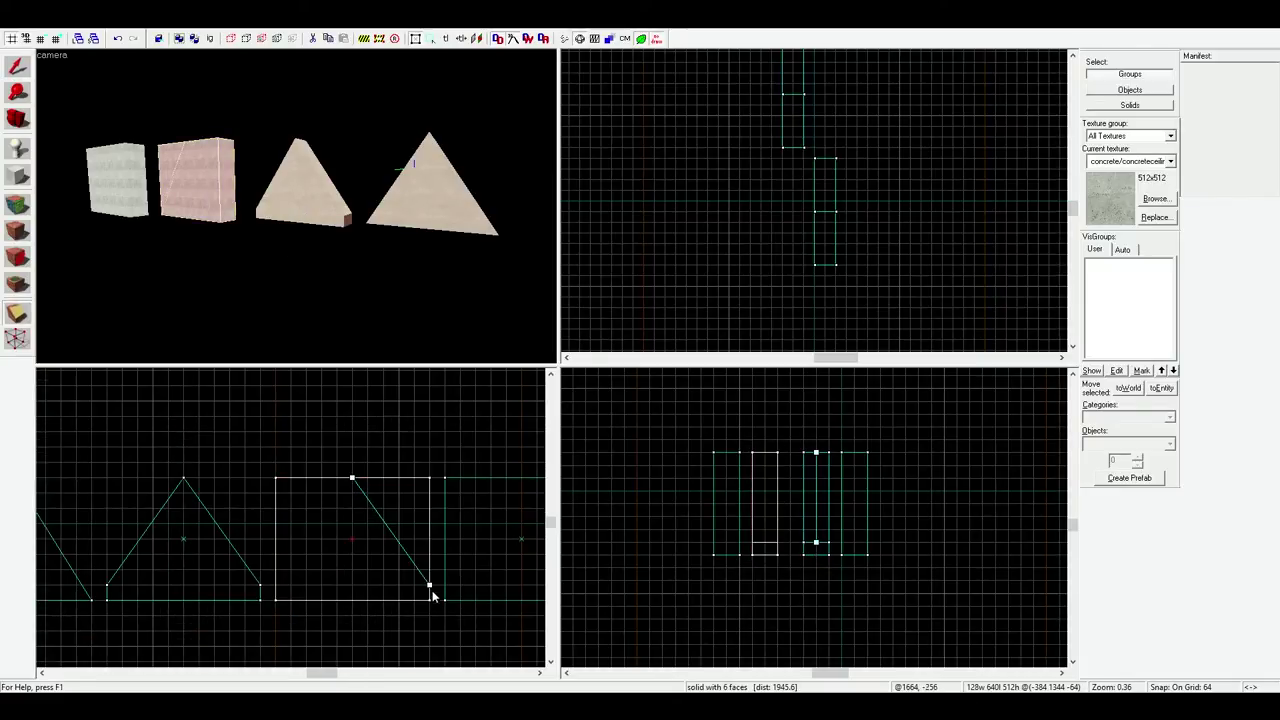
key(Return)
key(shift+s)
key(shift+x)
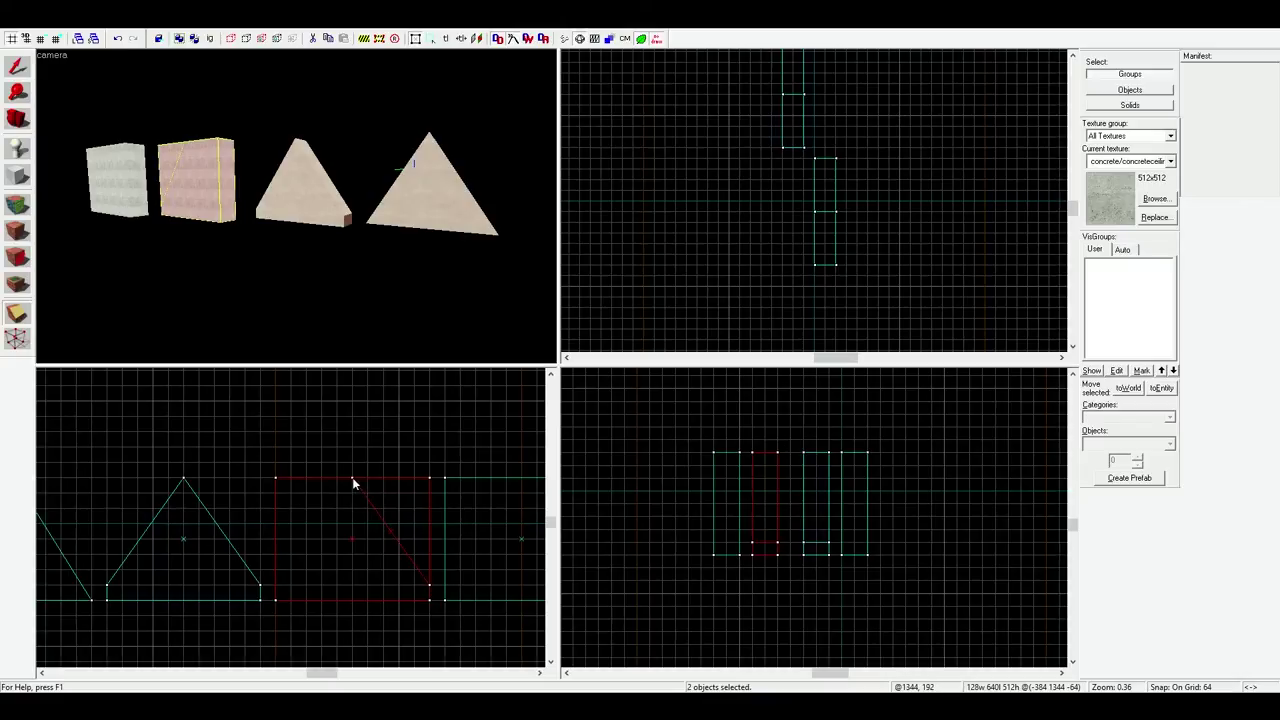
key(Return)
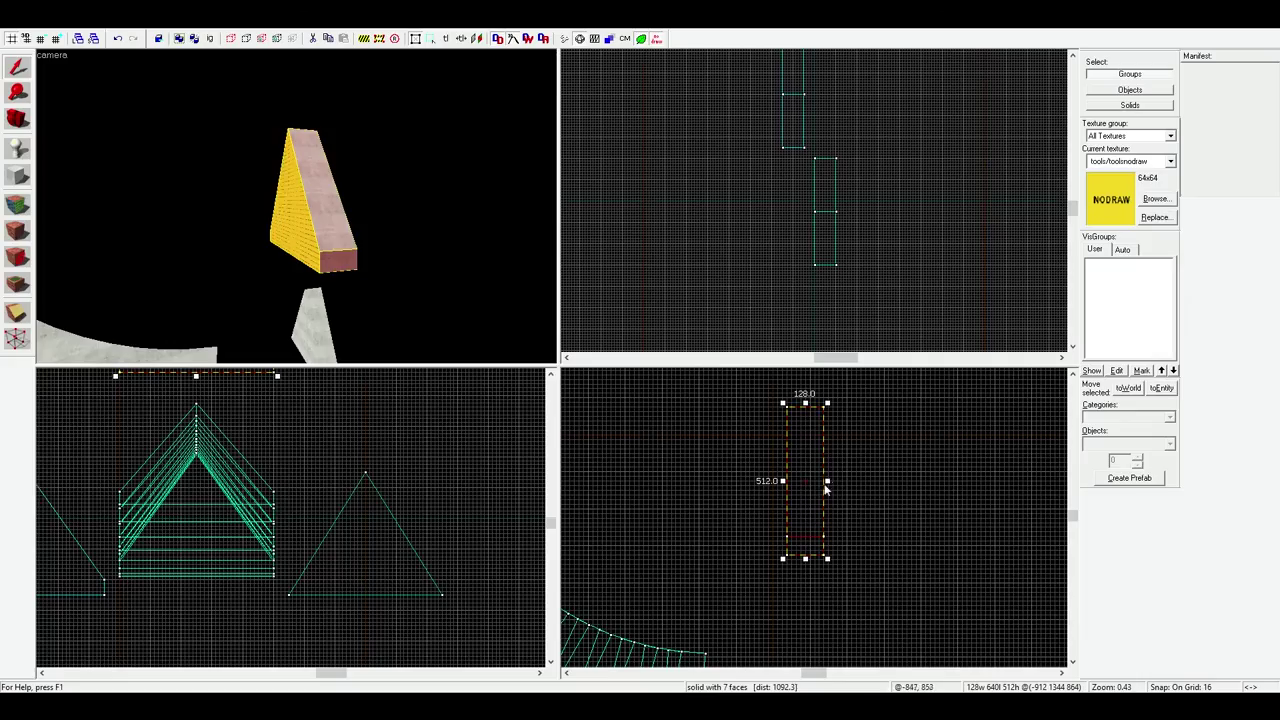
Duplicate the wedge segment beside the original and begin editing the copy's vertices
shift+drag(807, 501, 738, 493)
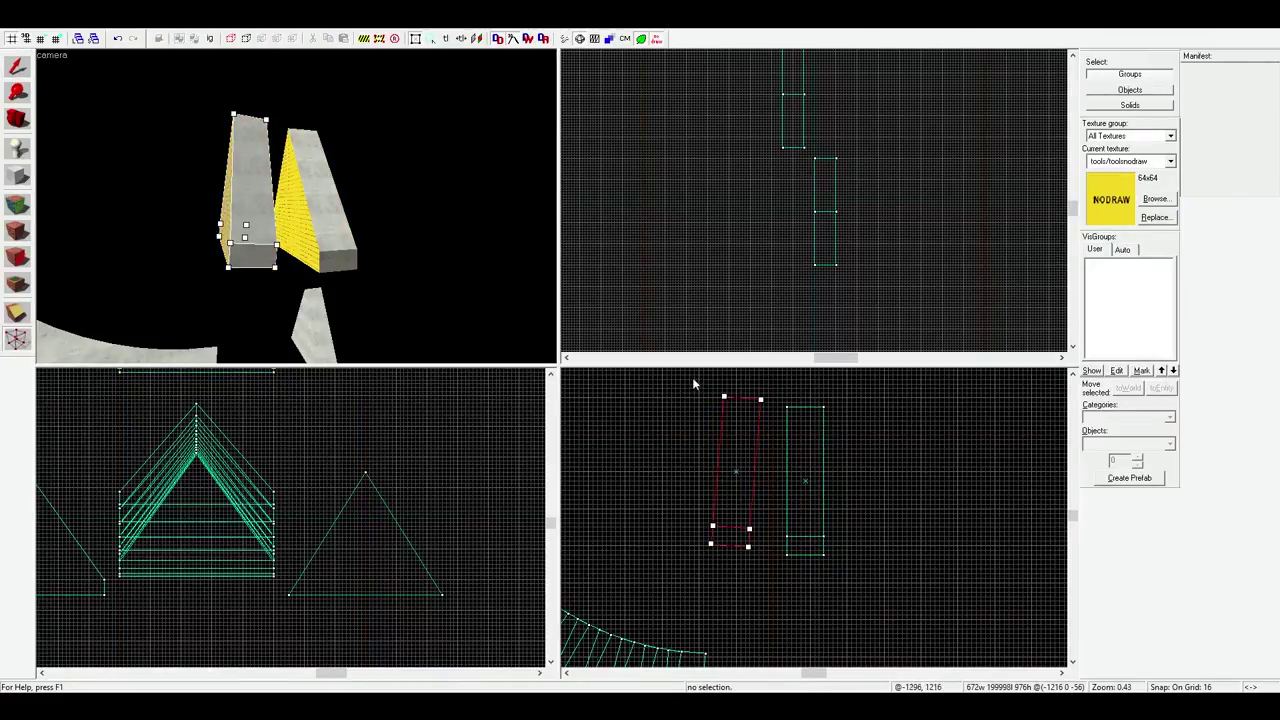
key(Return)
scroll(751, 552, up, 5)
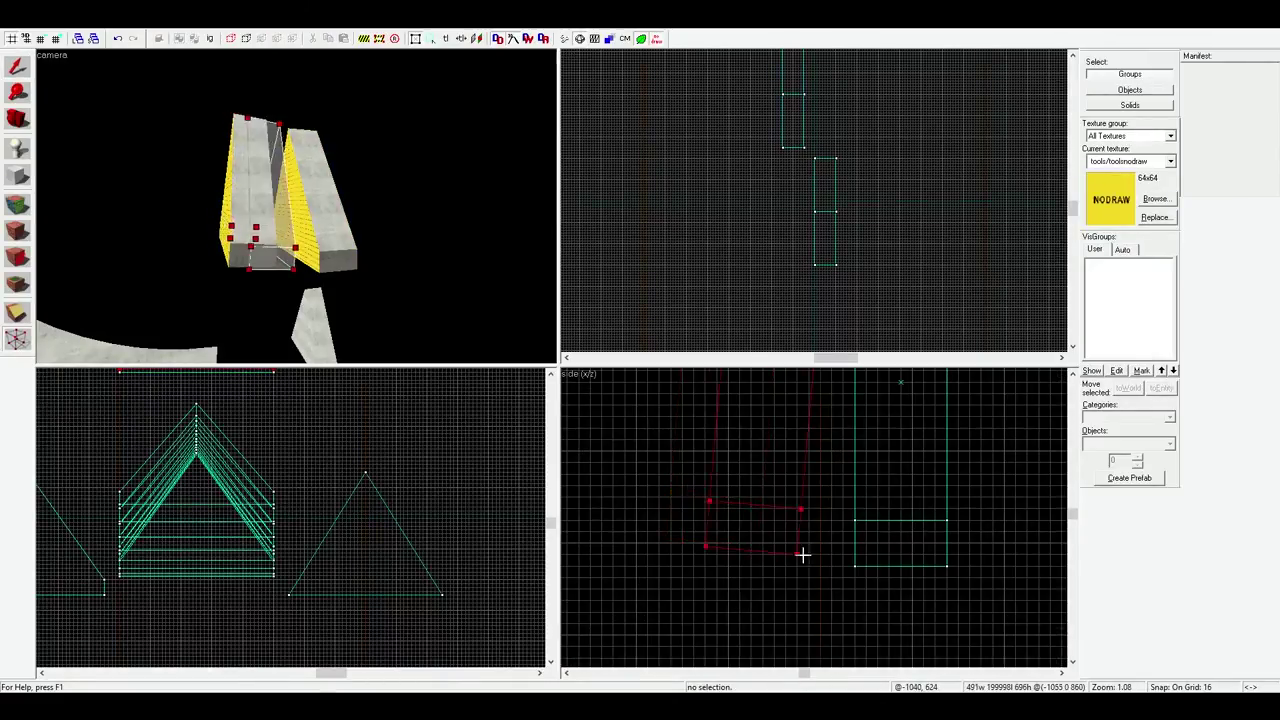
scroll(803, 554, up, 6)
scroll(917, 590, down, 3)
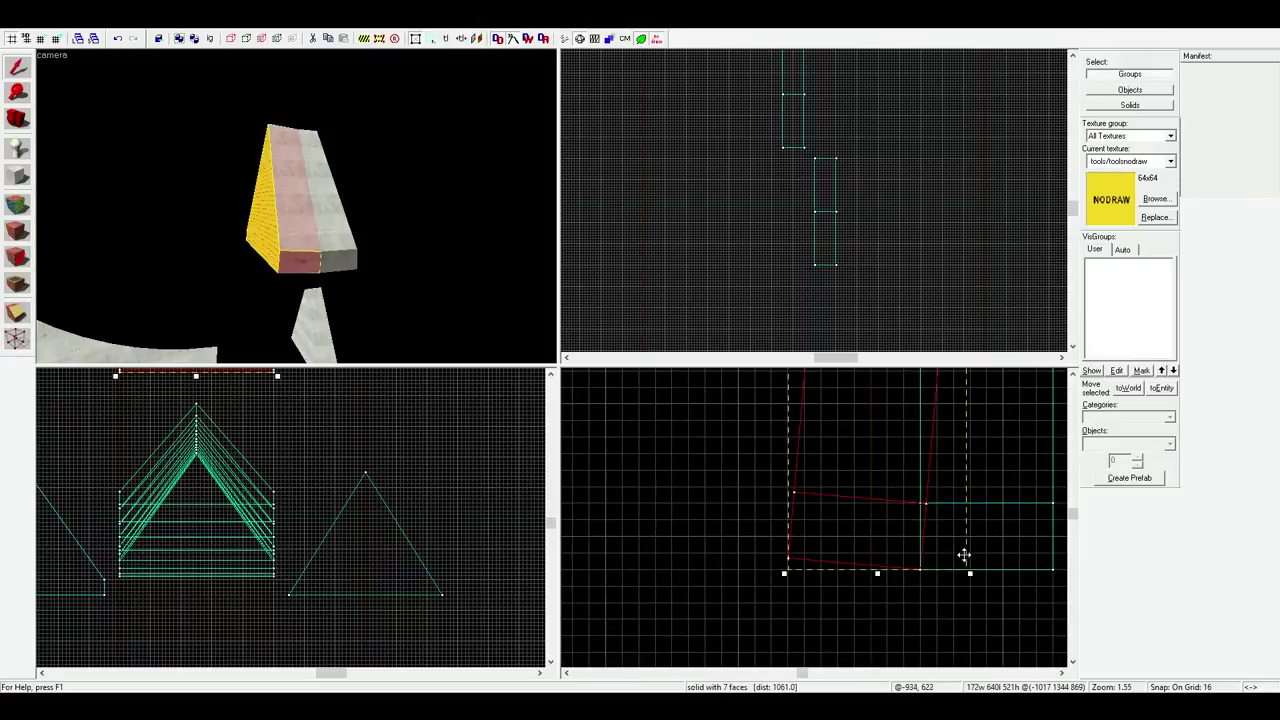
scroll(831, 560, up, 3)
scroll(831, 574, down, 5)
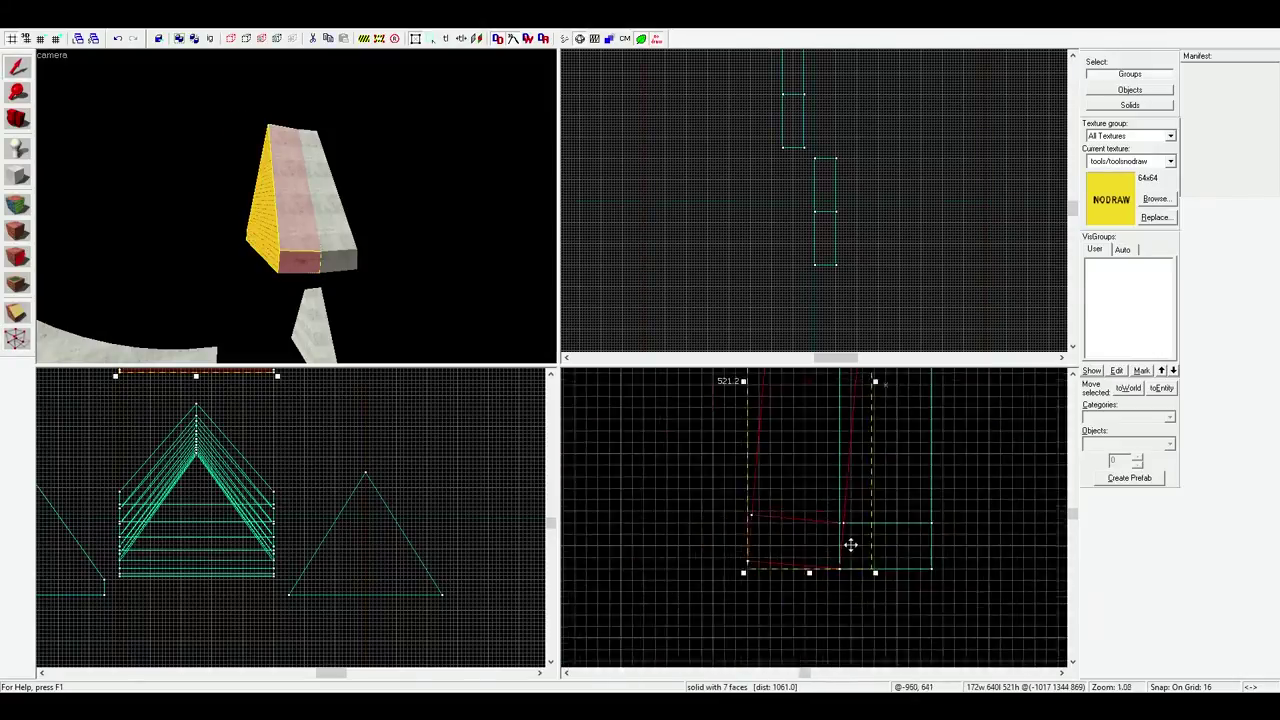
scroll(850, 545, up, 4)
scroll(840, 530, up, 8)
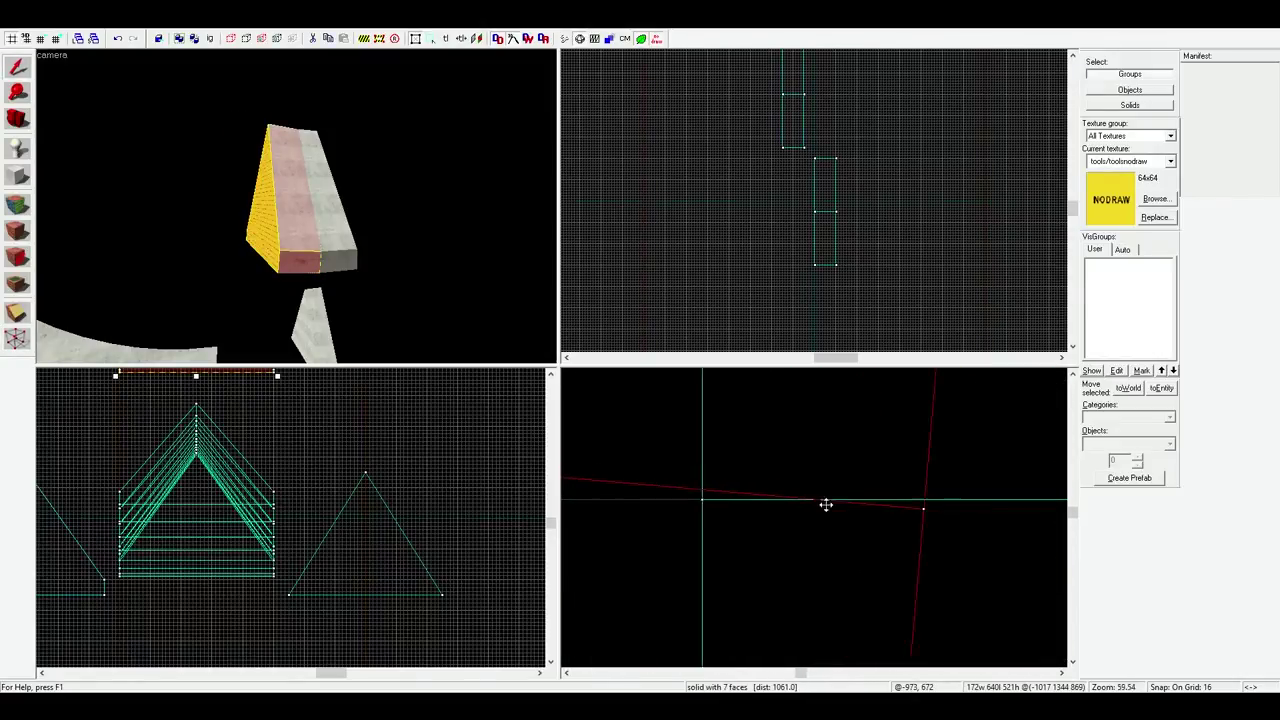
scroll(826, 505, down, 8)
scroll(871, 534, down, 10)
scroll(886, 523, down, 8)
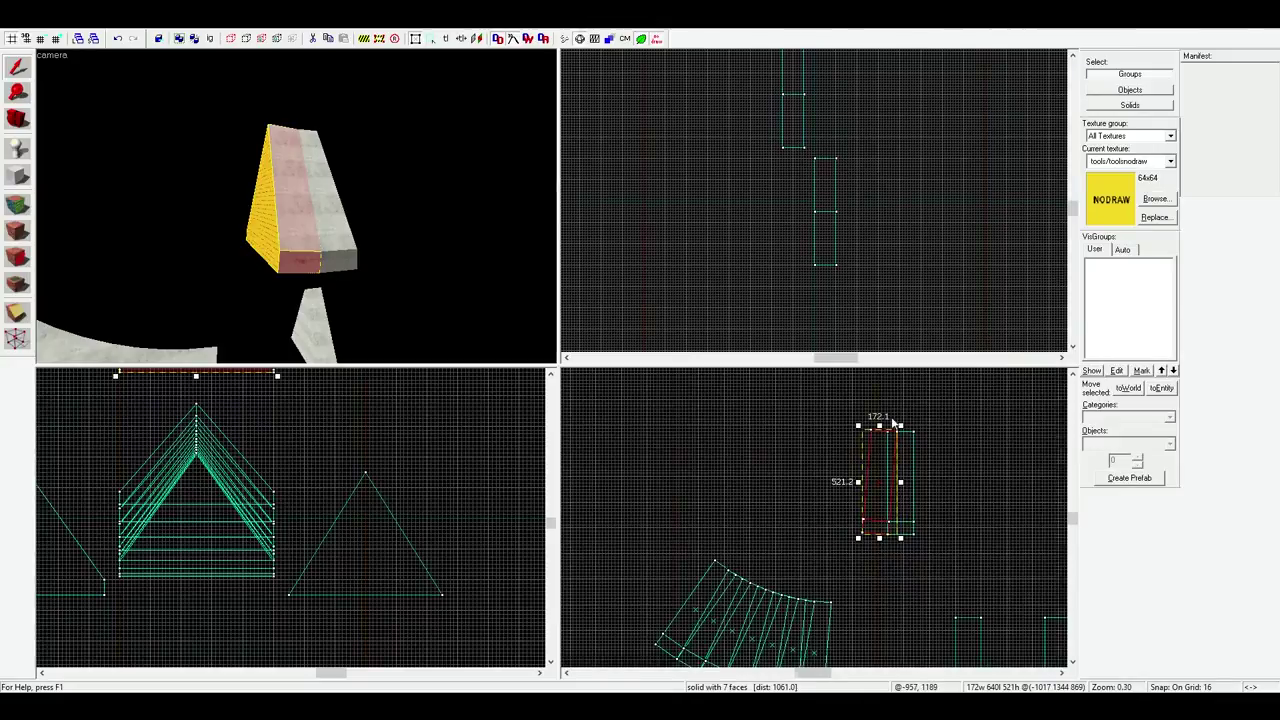
scroll(893, 423, up, 3)
scroll(900, 466, up, 3)
scroll(900, 460, down, 3)
scroll(920, 474, down, 2)
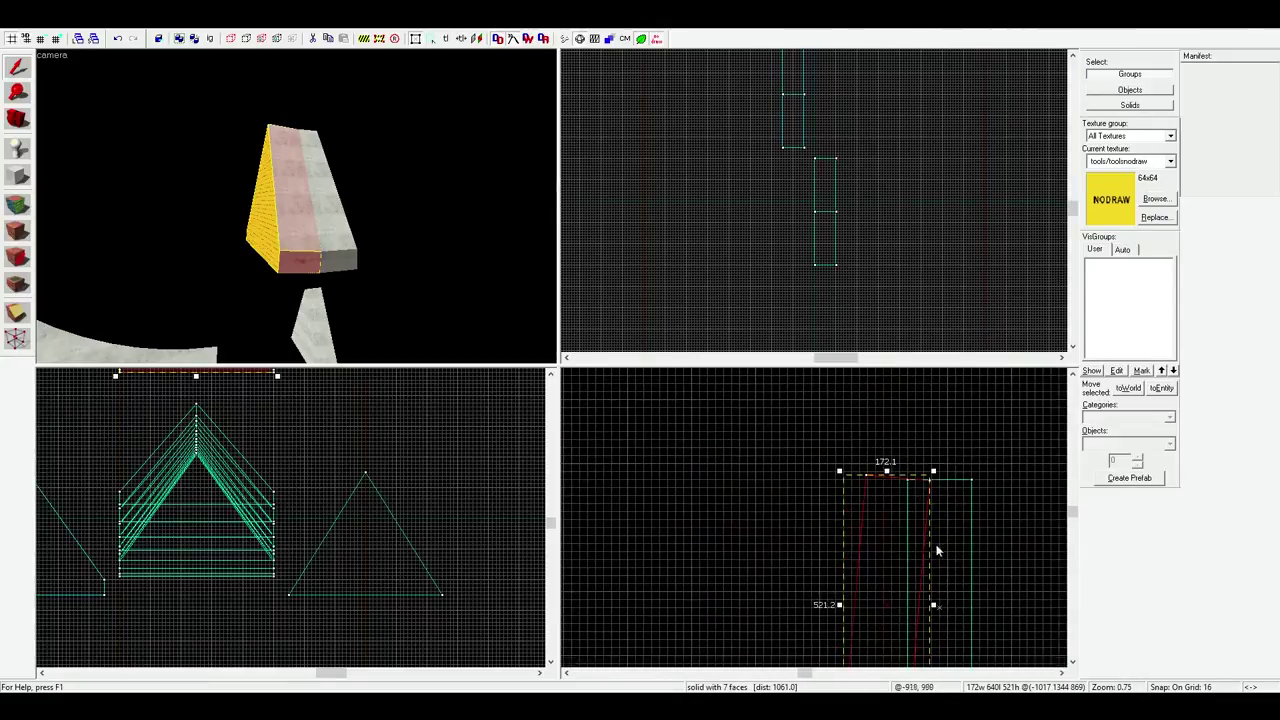
scroll(937, 550, up, 2)
scroll(838, 492, down, 2)
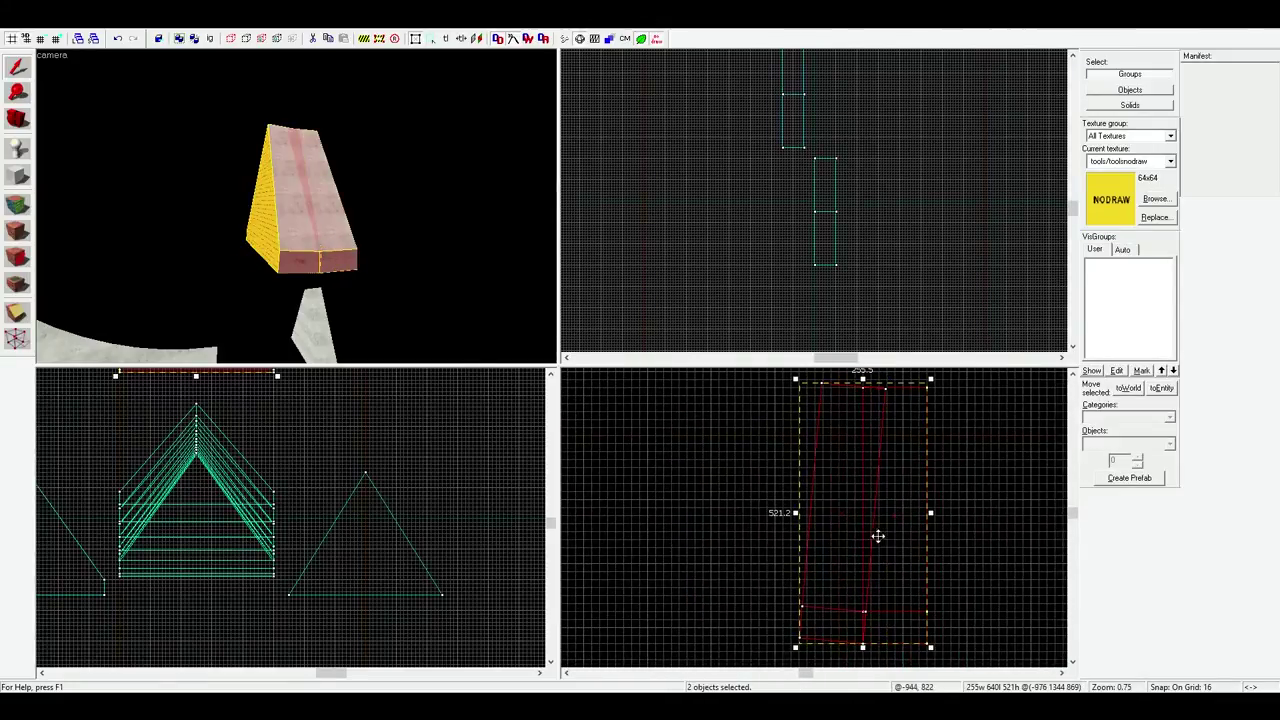
Duplicate the joined segments, butt the copy's base against the yellow-sided segment, then vertex-edit the right segment
shift+drag(877, 537, 657, 507)
scroll(707, 455, down, 2)
key(shift+v)
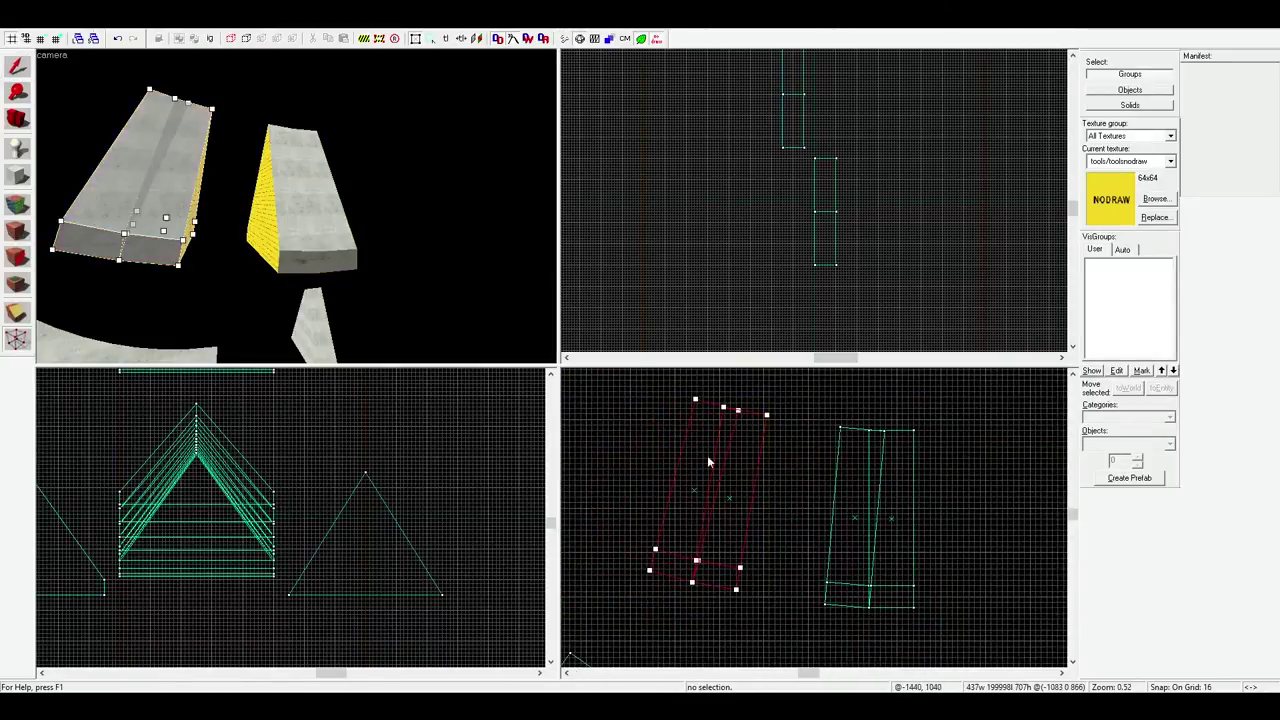
drag(735, 588, 786, 591)
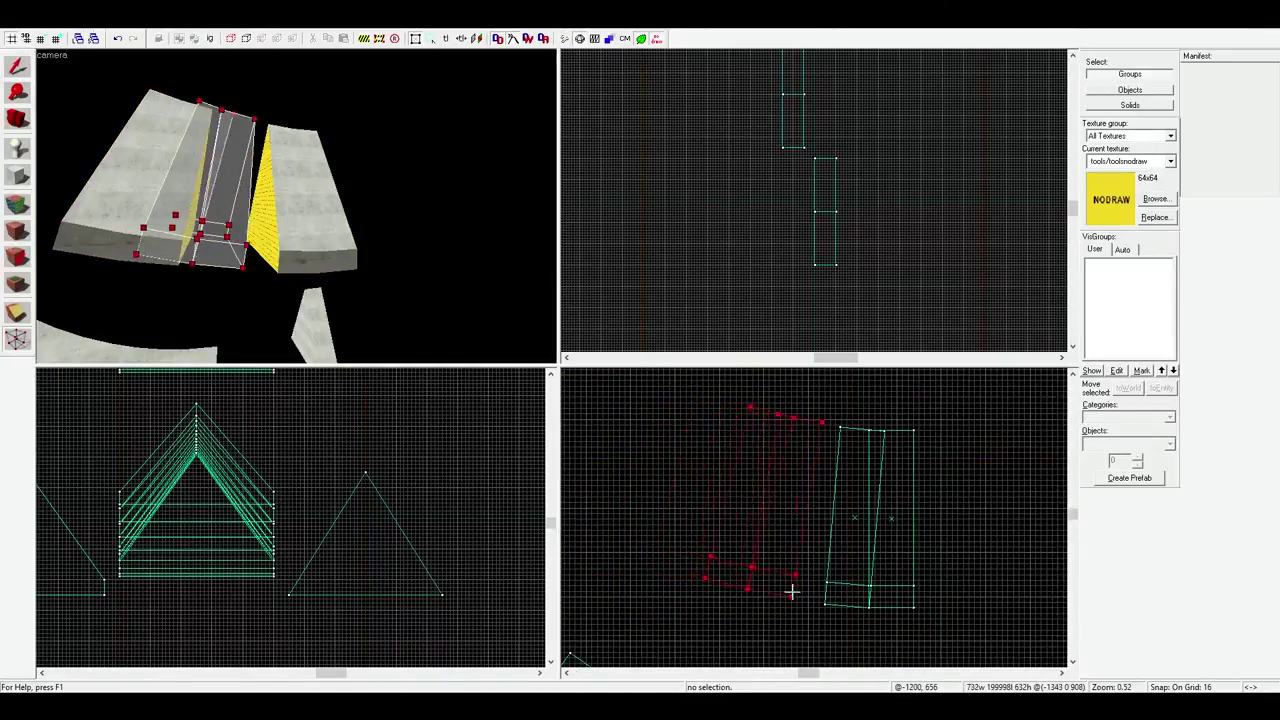
scroll(811, 597, up, 1)
scroll(846, 609, down, 2)
key(shift+s)
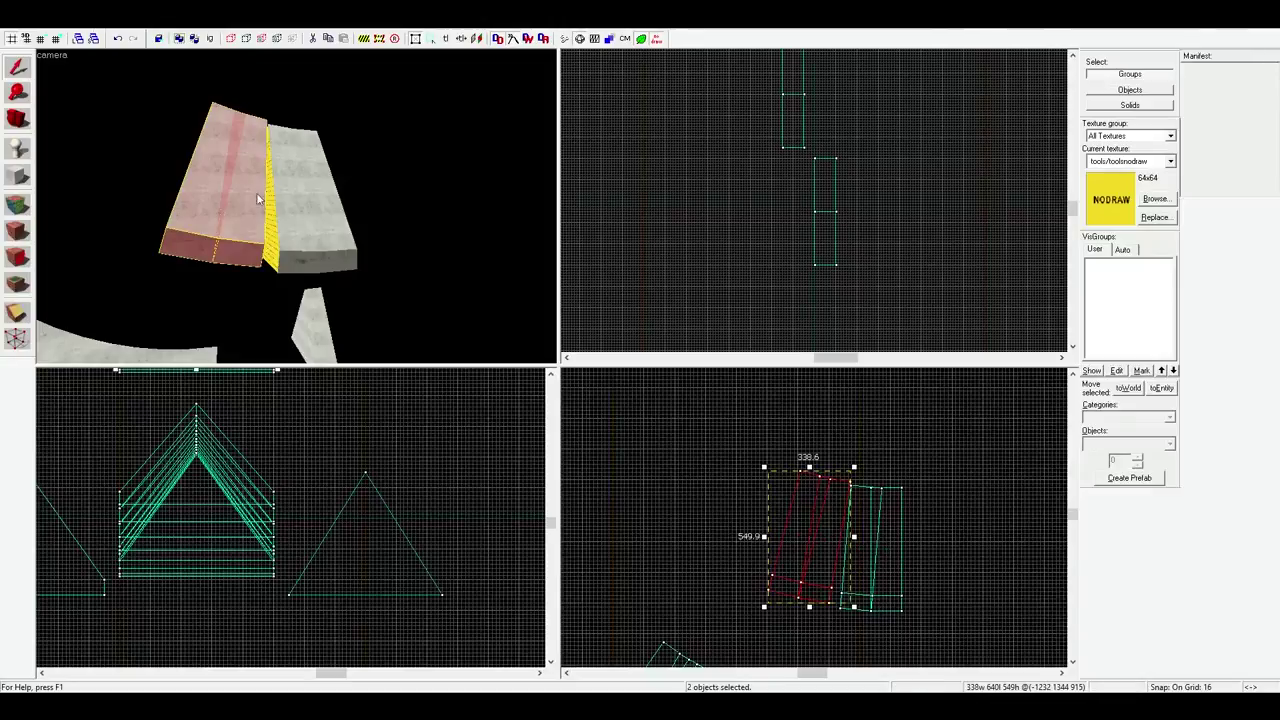
click(331, 221)
key(shift+v)
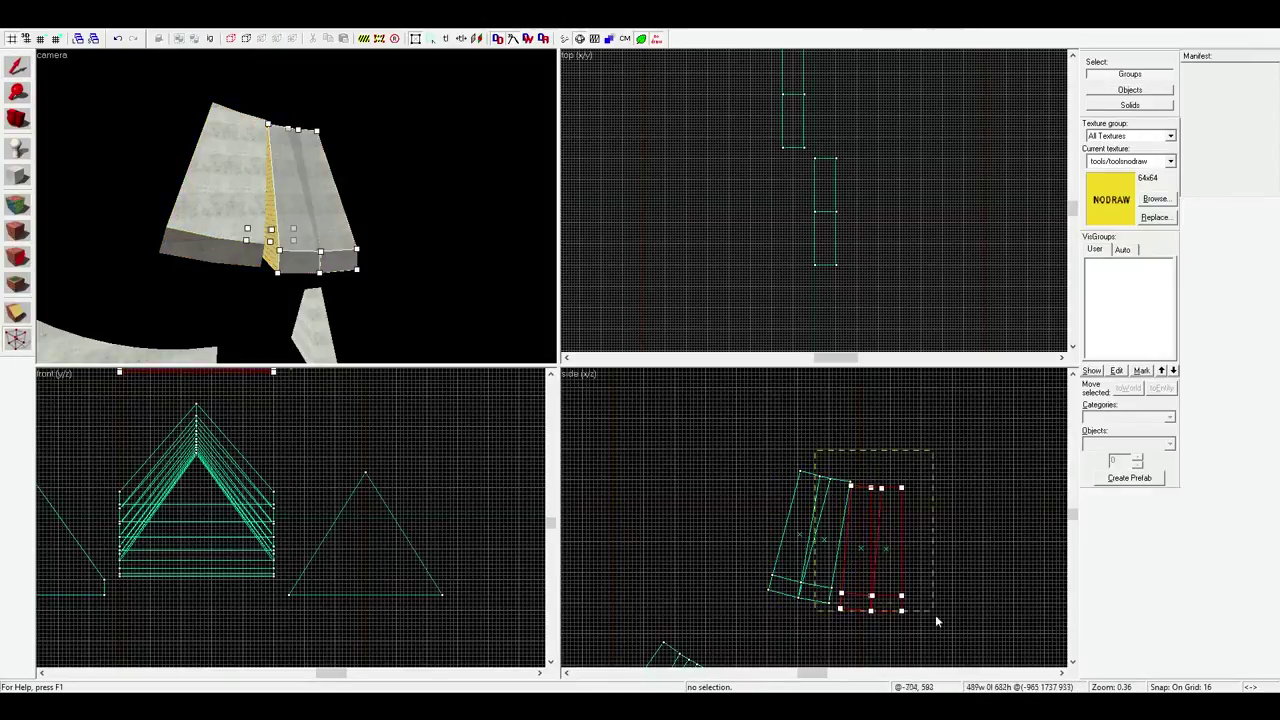
scroll(837, 607, up, 3)
scroll(853, 610, up, 2)
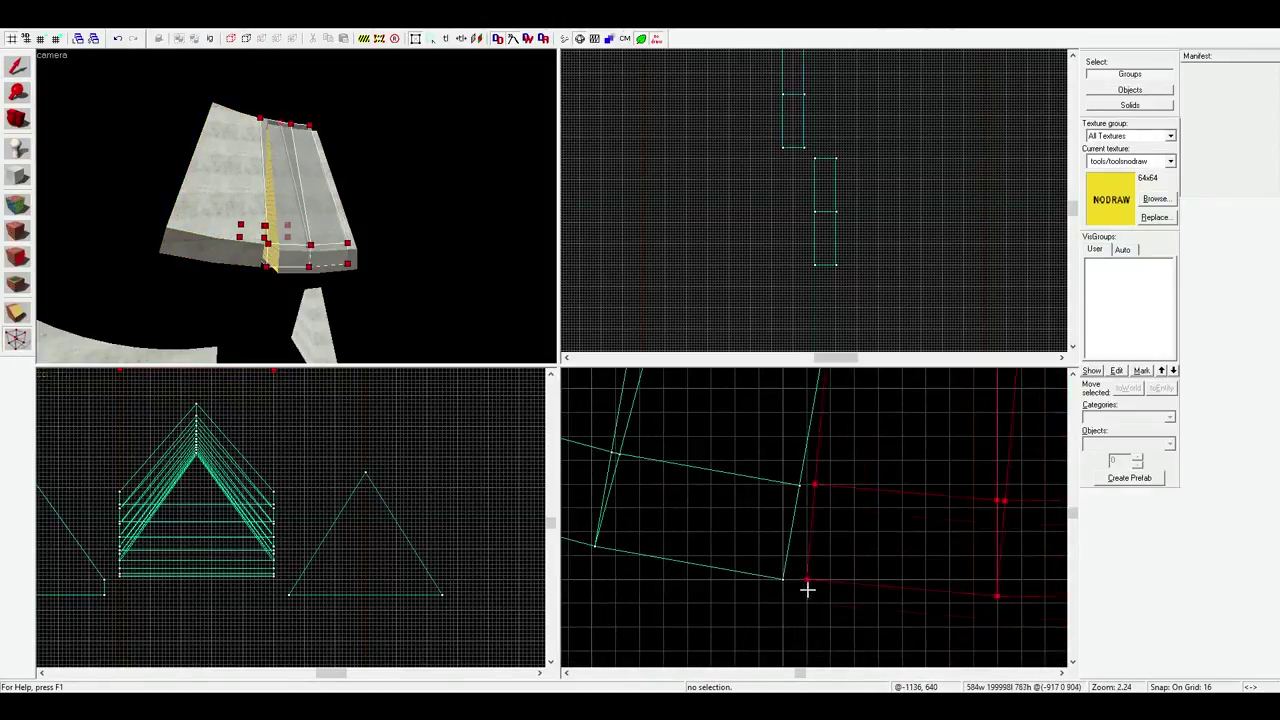
scroll(807, 590, up, 3)
scroll(763, 571, down, 3)
scroll(749, 571, down, 2)
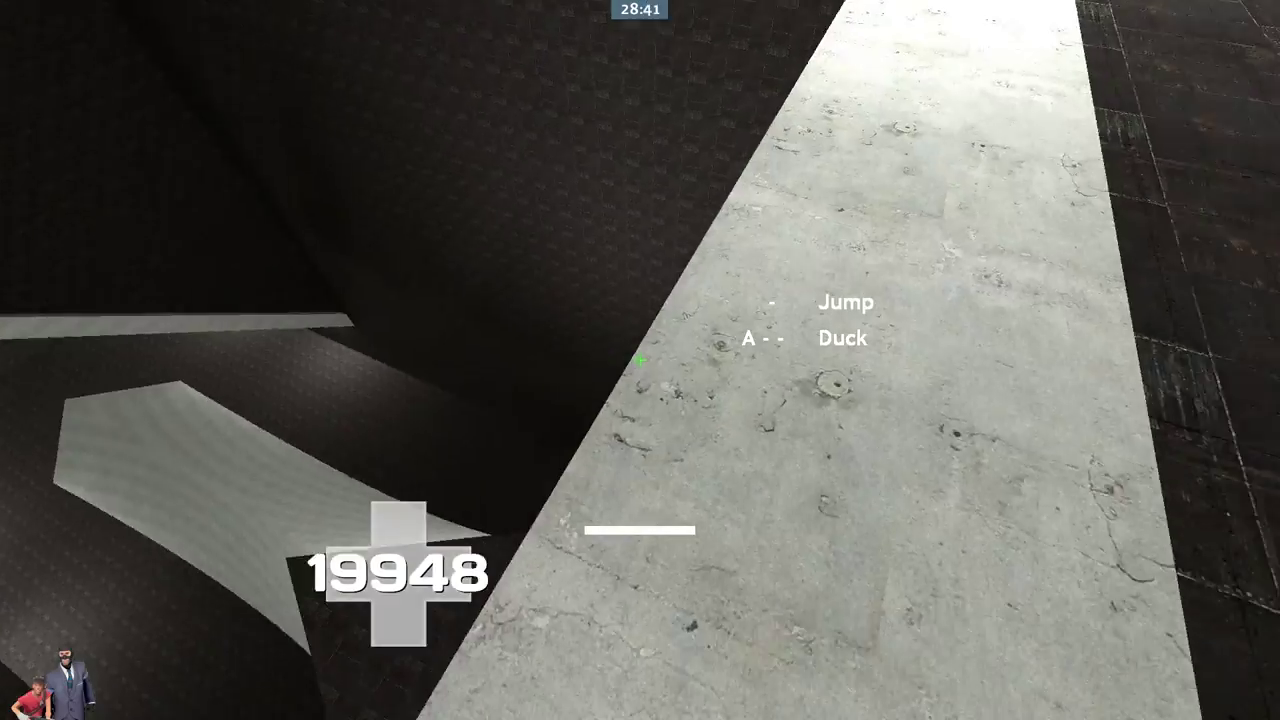
Strafe right and left to ride along the rebuilt ramp surface
key(d)
key(a)
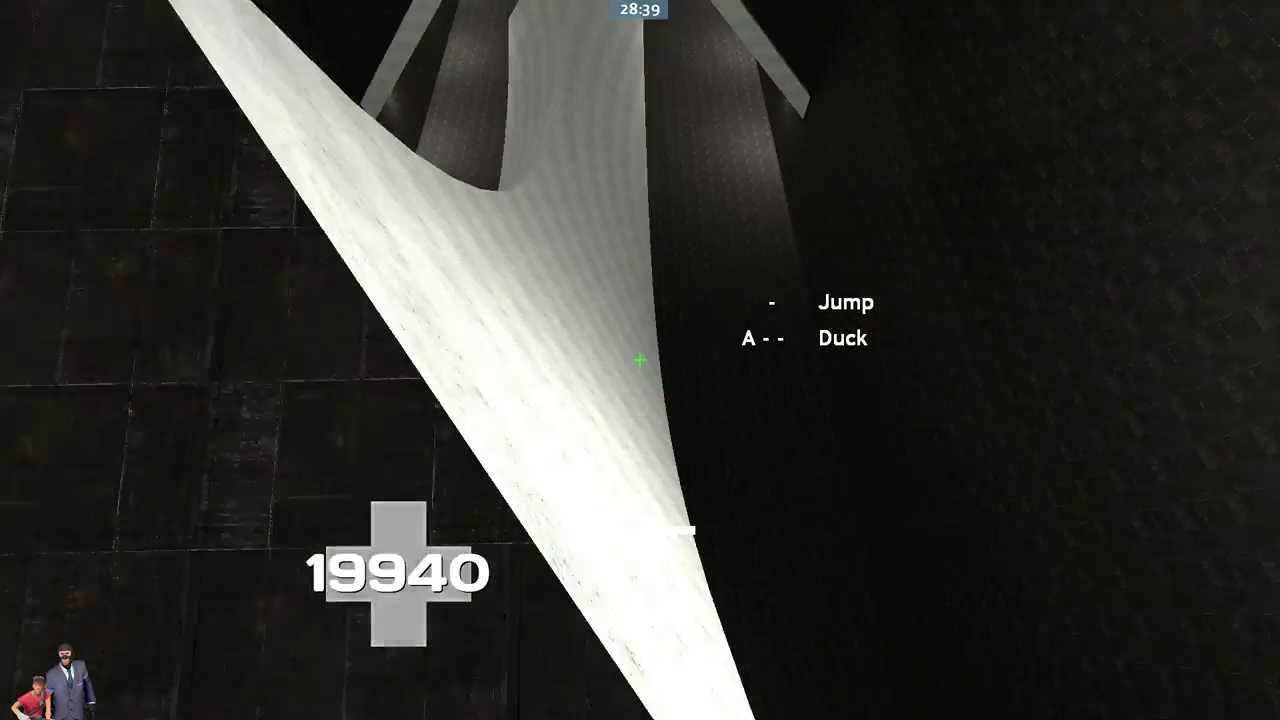